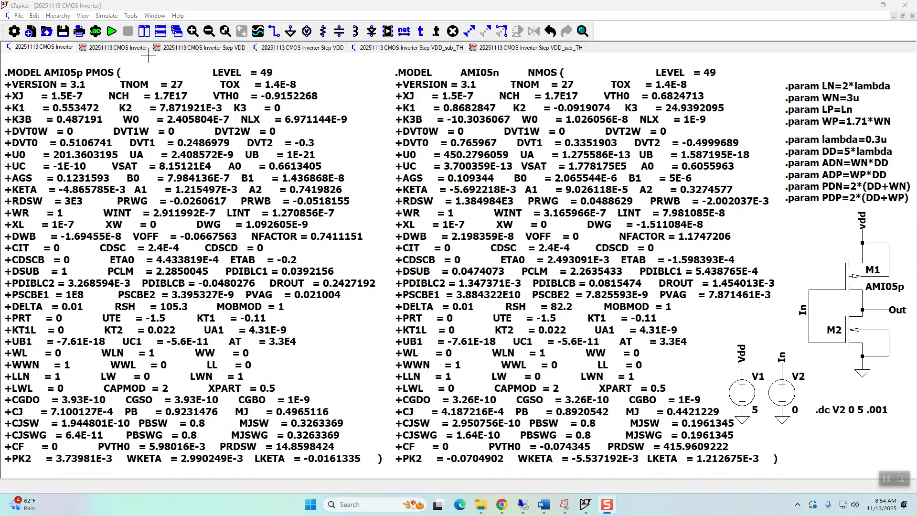
Open the CMOS Inverter waveforms and use a cursor on D(V(out)) to read its peak and the unity-gain points on both sides.
click(132, 50)
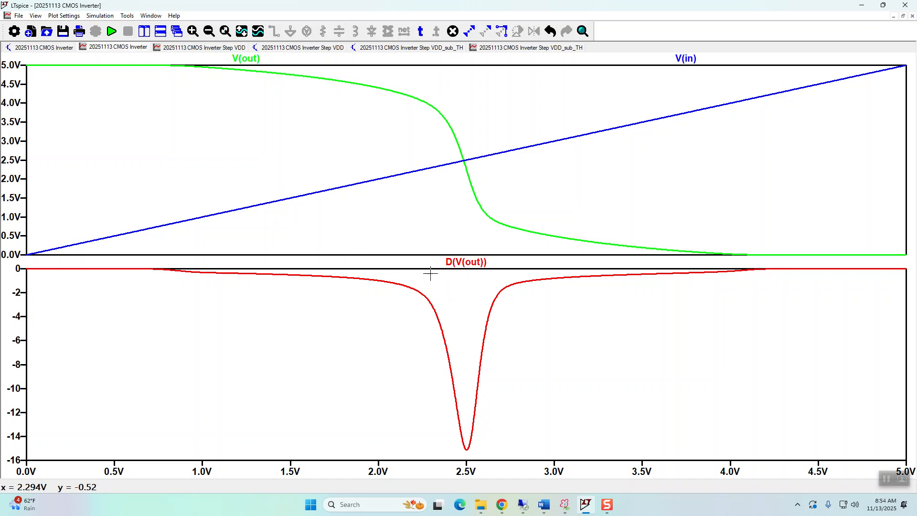
click(461, 263)
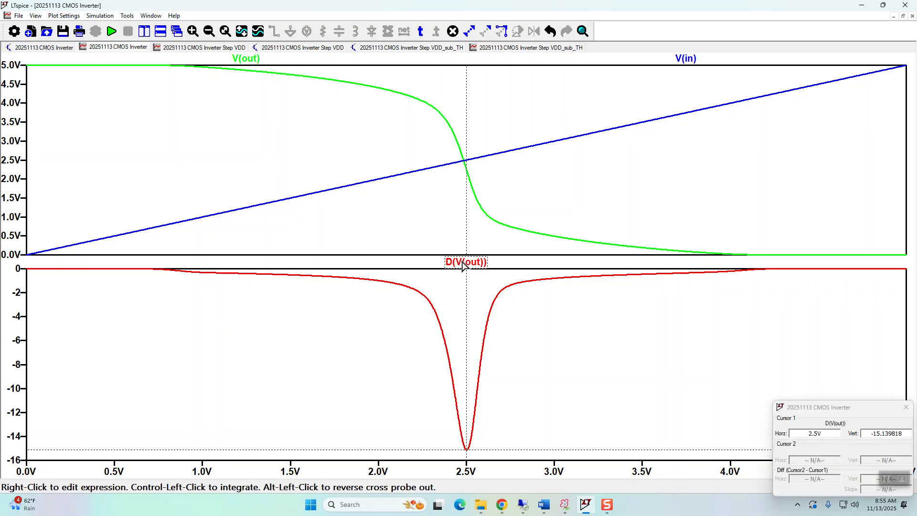
drag(468, 453, 385, 325)
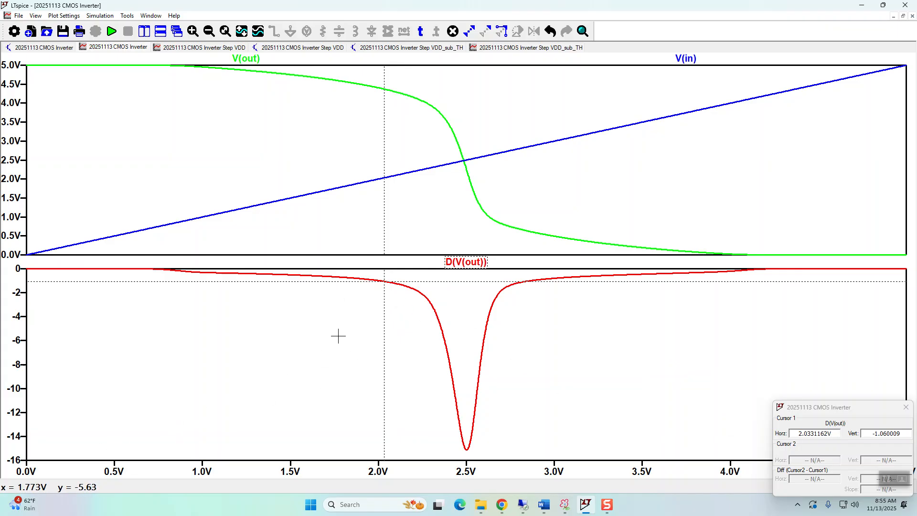
drag(389, 287, 528, 308)
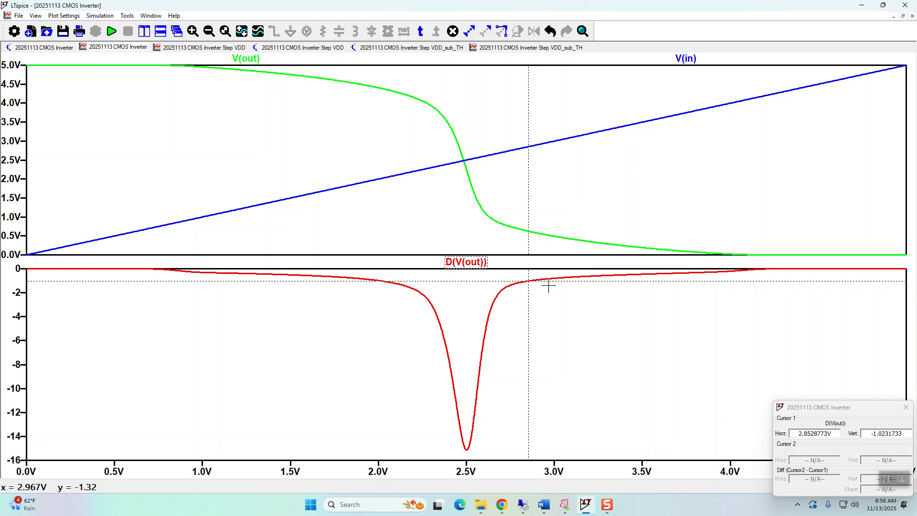
drag(531, 290, 469, 458)
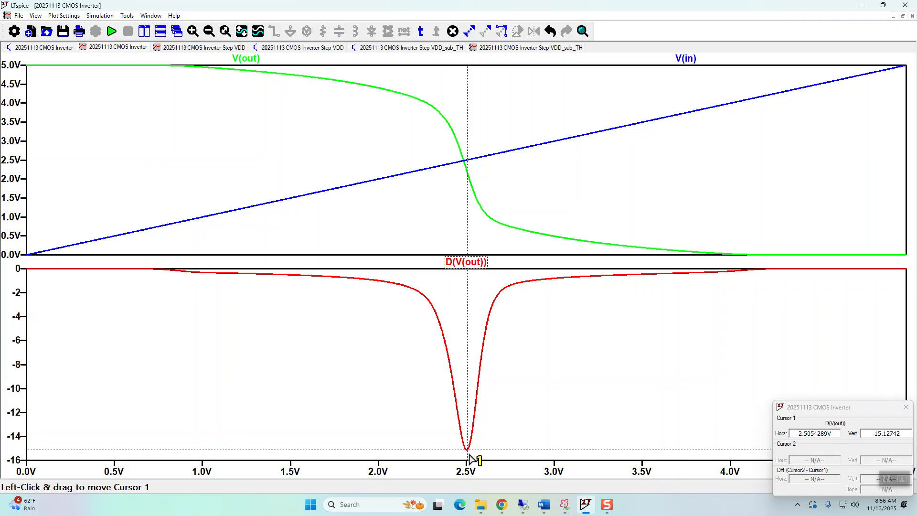
Trace the D(V(out)) cursor farther out along both flanks of the gain curve, finishing near the peak.
drag(469, 456, 339, 337)
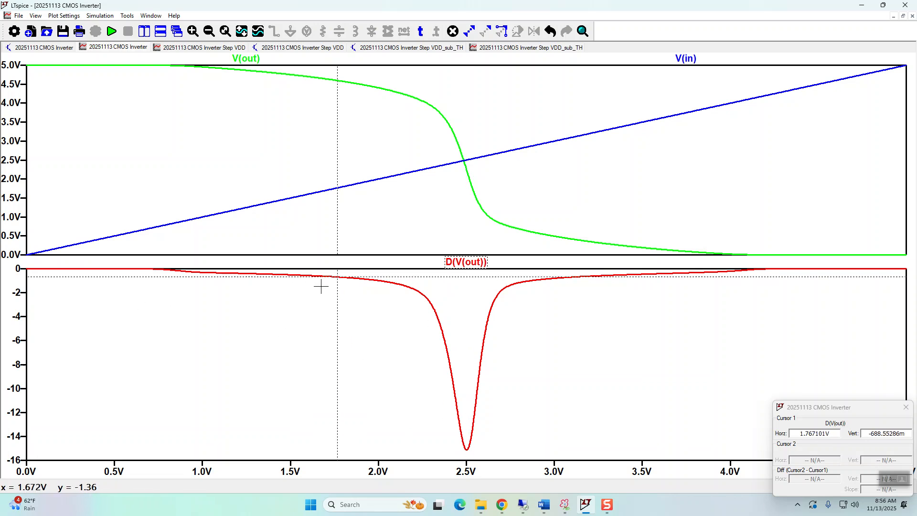
drag(338, 284, 576, 276)
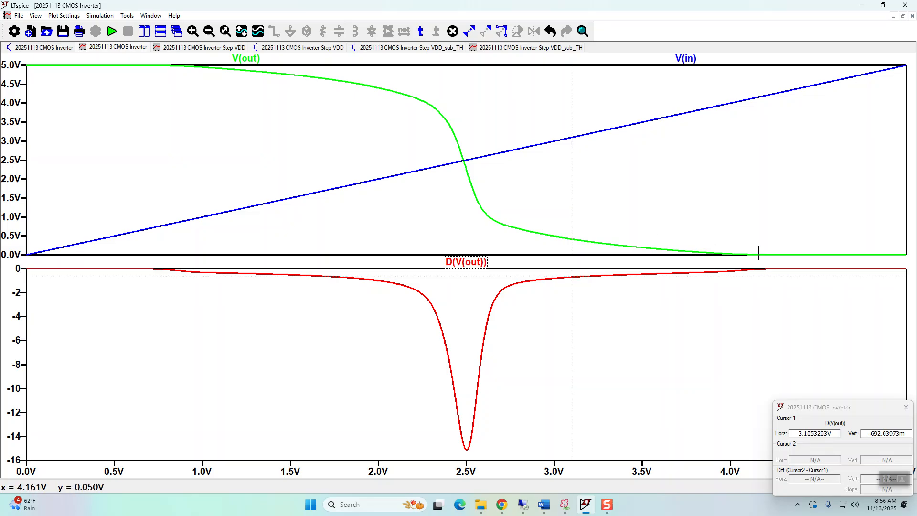
drag(570, 280, 461, 454)
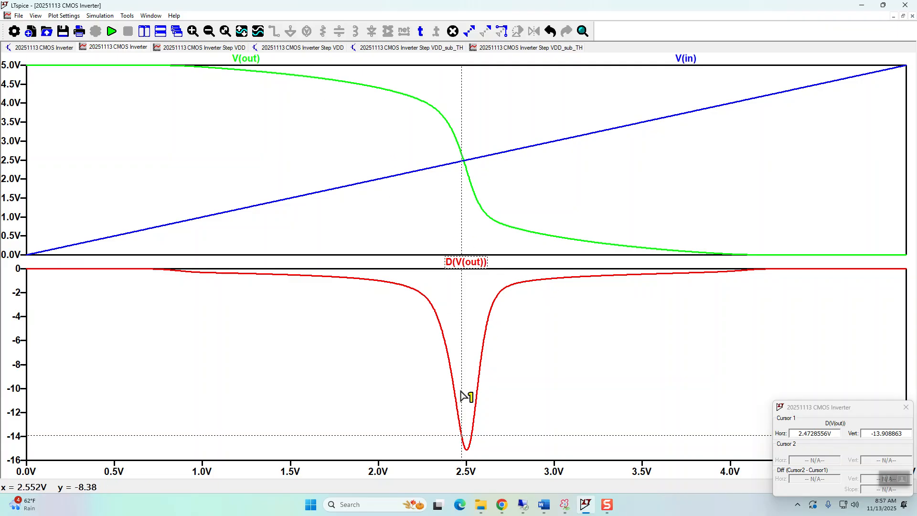
drag(462, 444, 232, 308)
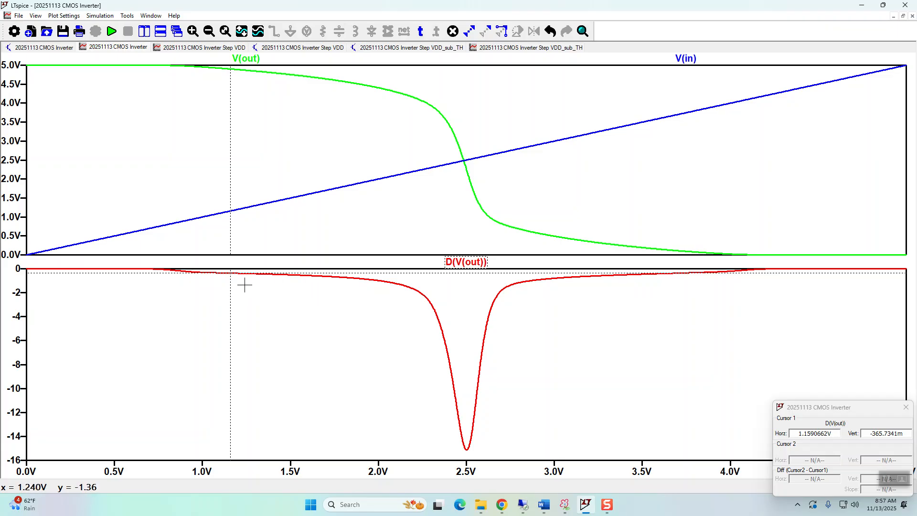
drag(231, 281, 468, 286)
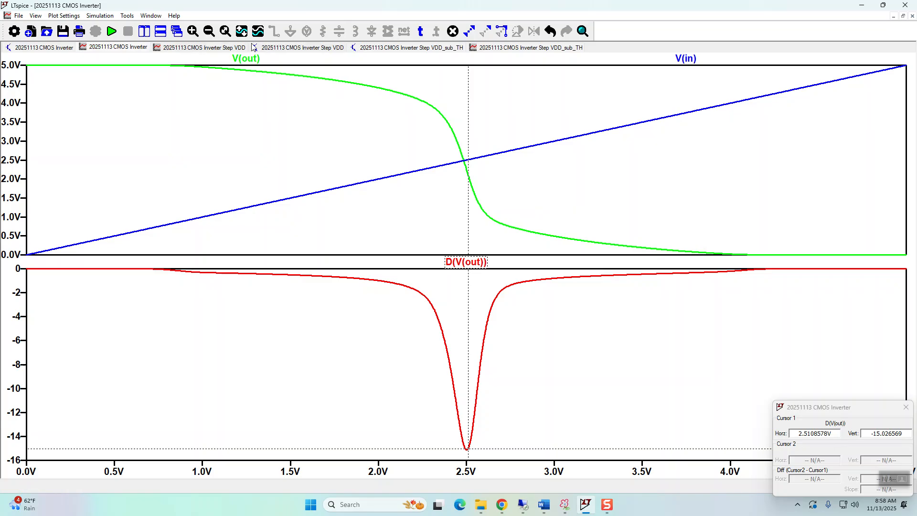
Bring up the CMOS Inverter Step VDD schematic and close the cursor readout covering it.
click(273, 50)
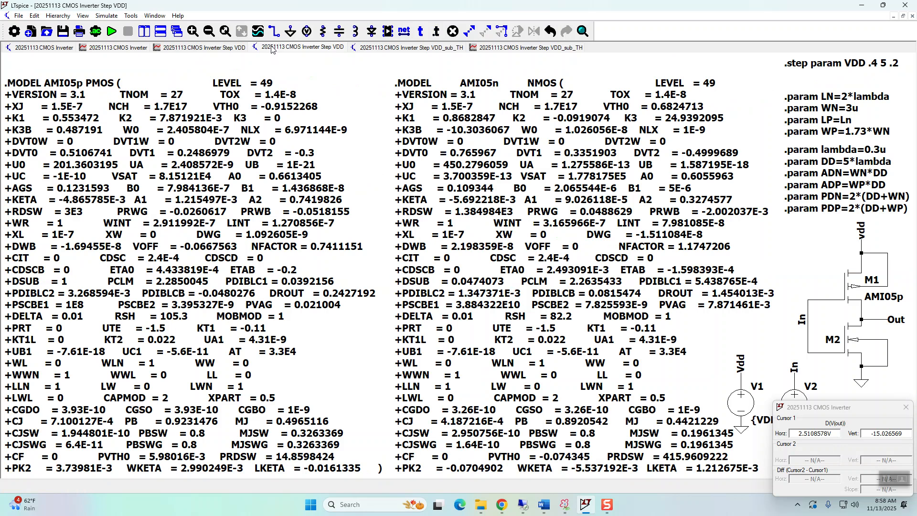
drag(885, 408, 204, 181)
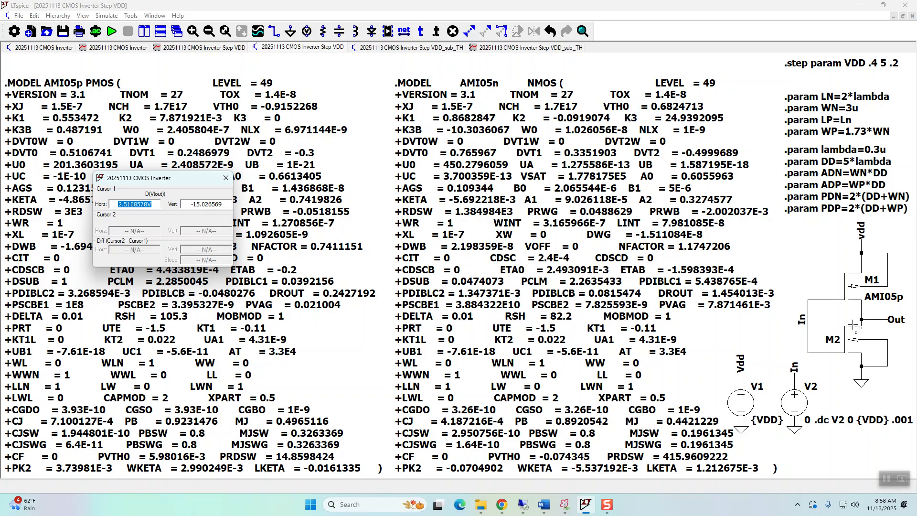
click(224, 181)
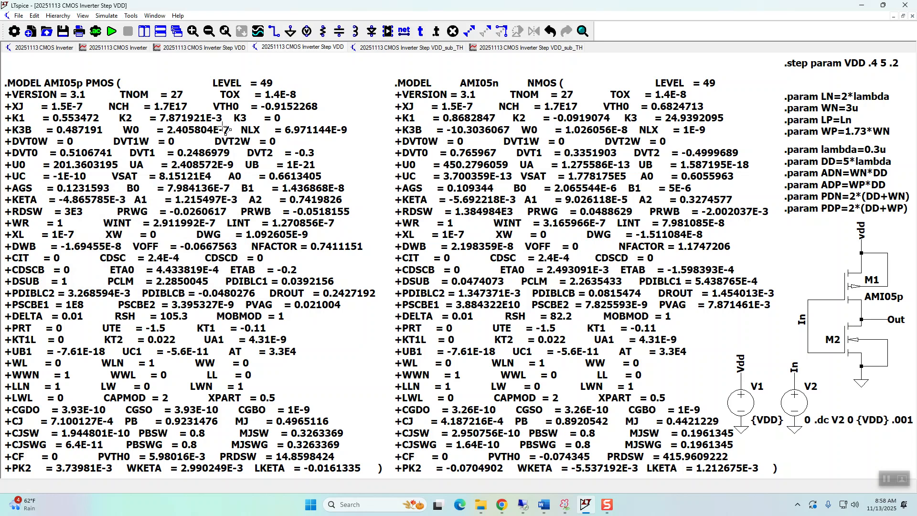
Examine the Step VDD waveforms against the schematic's VDD sweep from 0.4 to 5 V in 0.2 V steps.
click(212, 50)
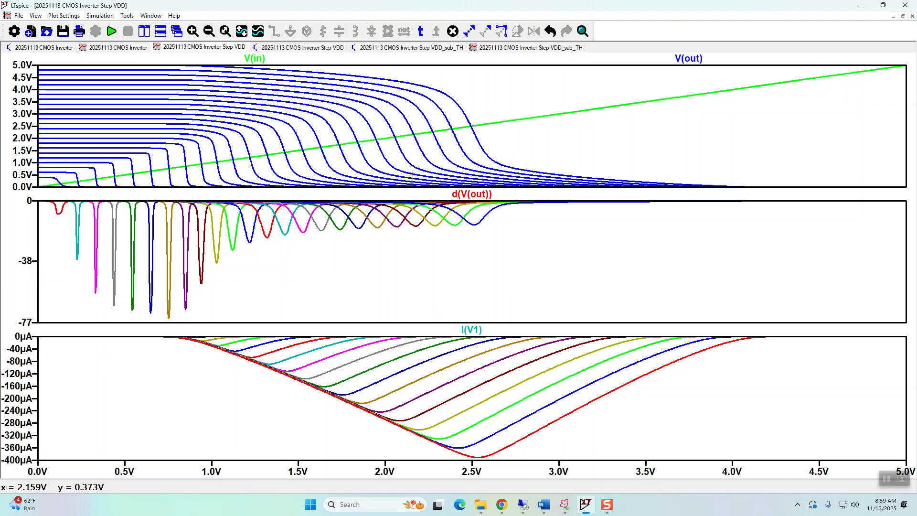
click(290, 50)
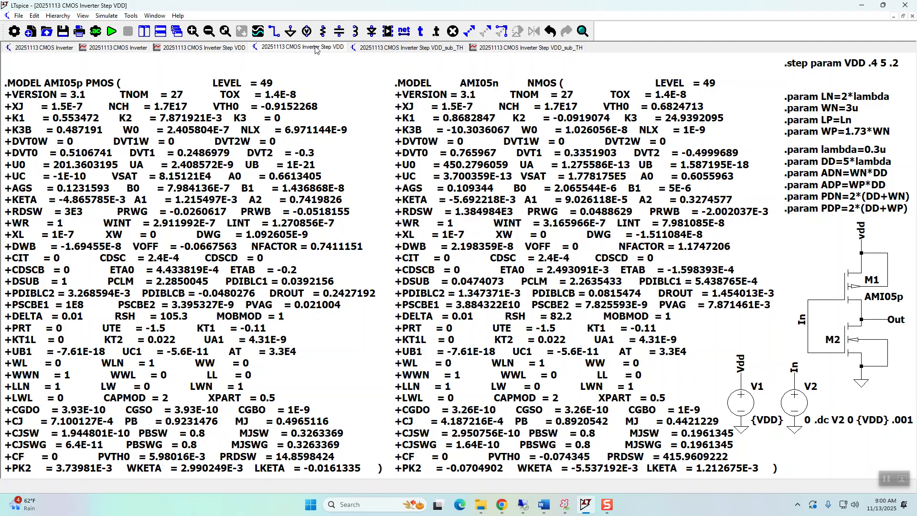
click(211, 49)
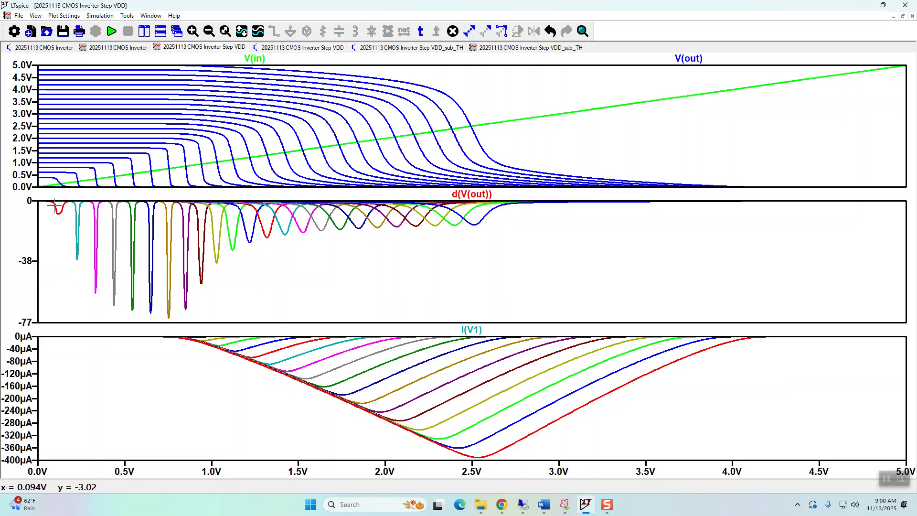
Enlarge the lowest-VDD d(V(out)) curve to about 60–180 mV, restore the full range, and compare the waveforms with the schematic again.
click(582, 31)
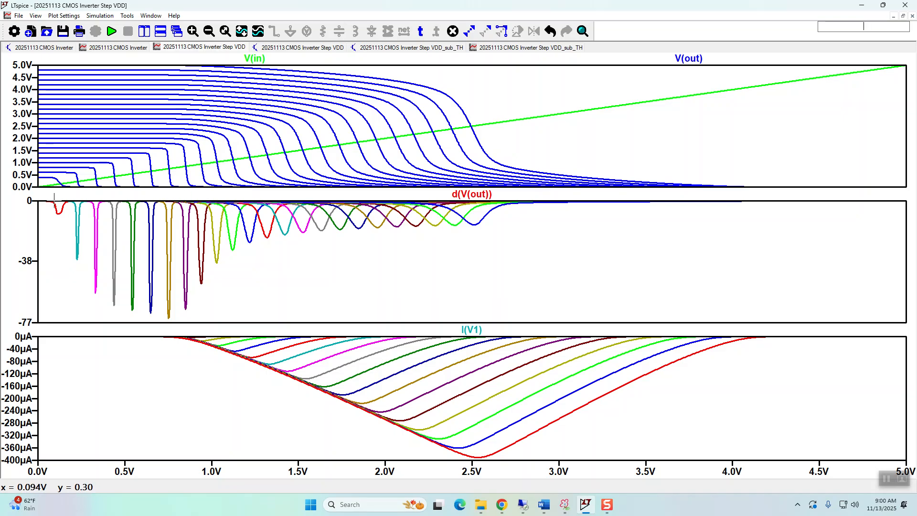
drag(48, 197, 69, 220)
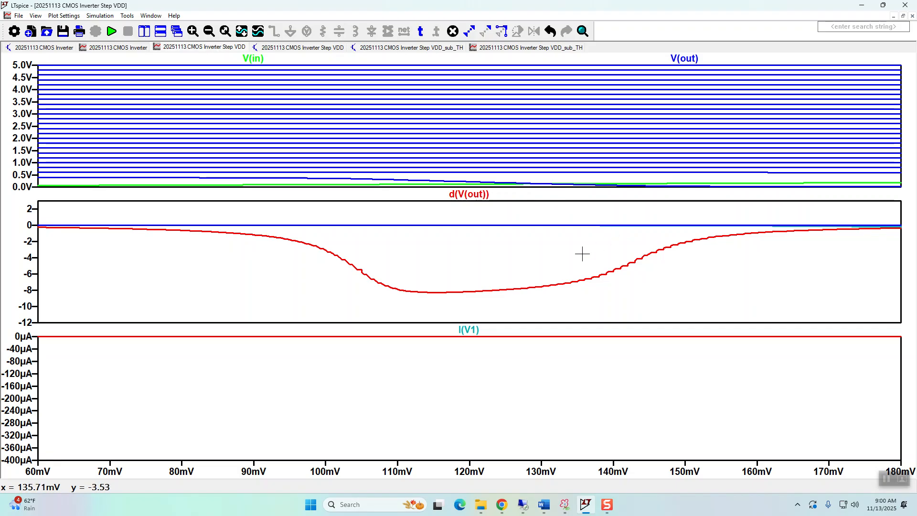
key(space)
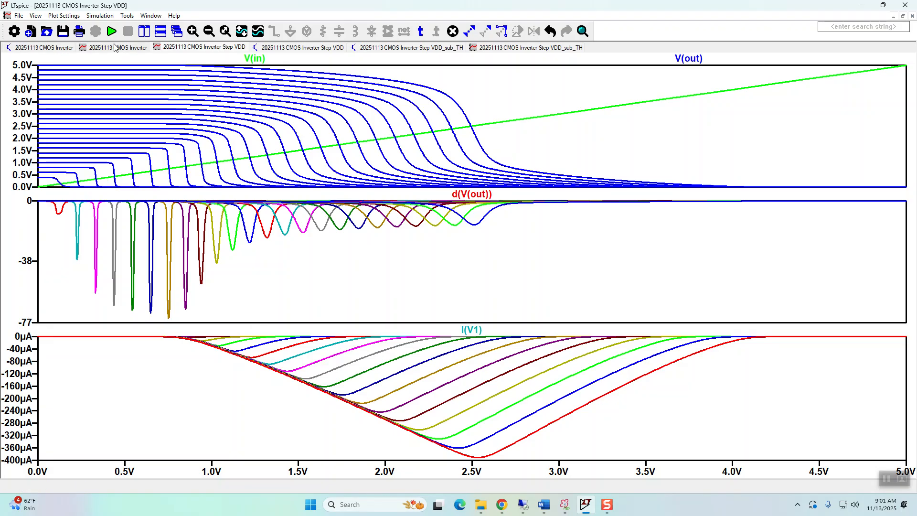
click(301, 48)
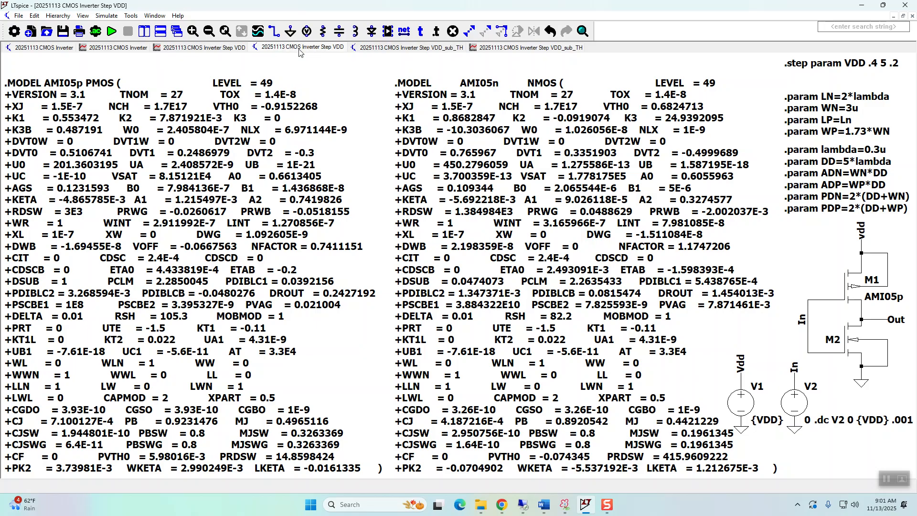
click(212, 50)
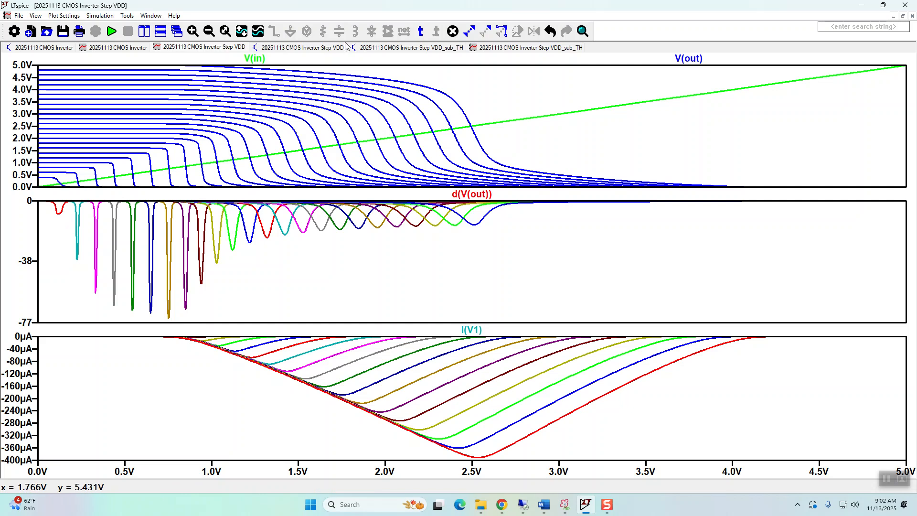
In the CMOS Inverter Step VDD_sub_TH schematic, set the WP parameter to 1.71*WN.
click(427, 50)
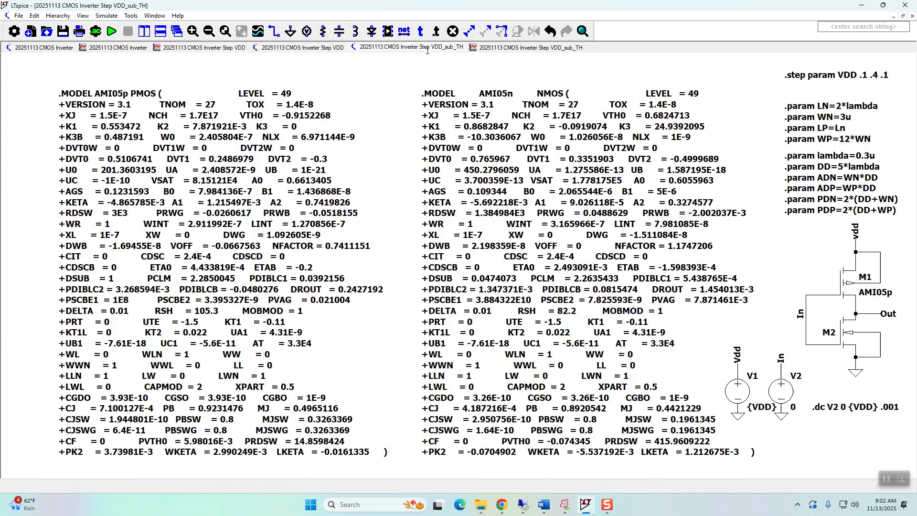
right_click(831, 143)
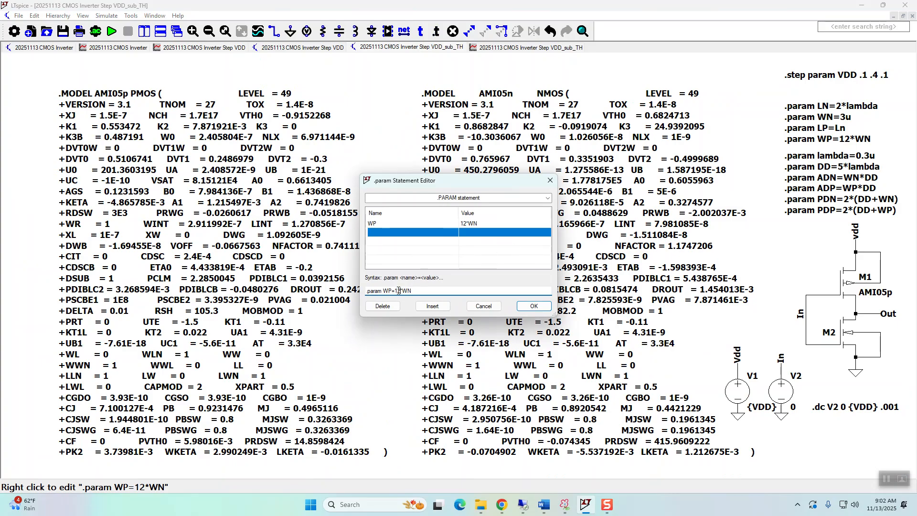
text(1.71)
click(534, 305)
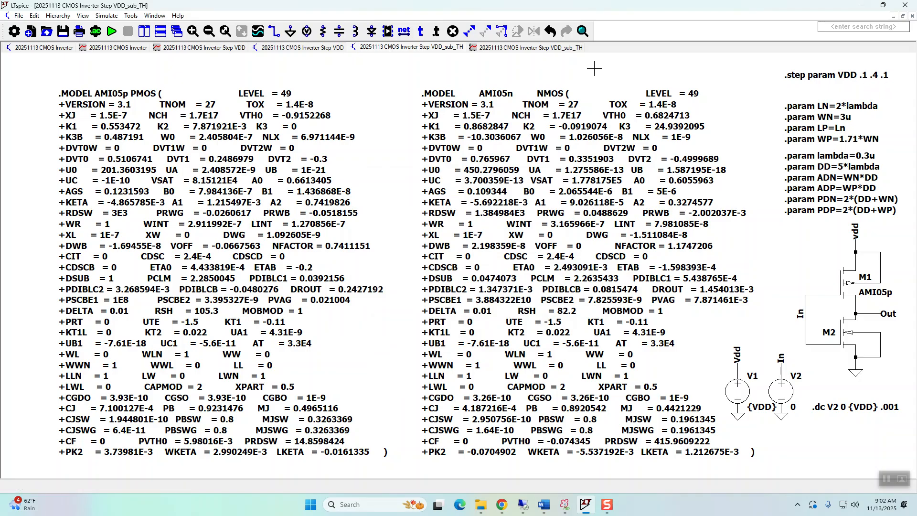
Run the VDD_sub_TH simulation and maximize its waveform window.
click(111, 32)
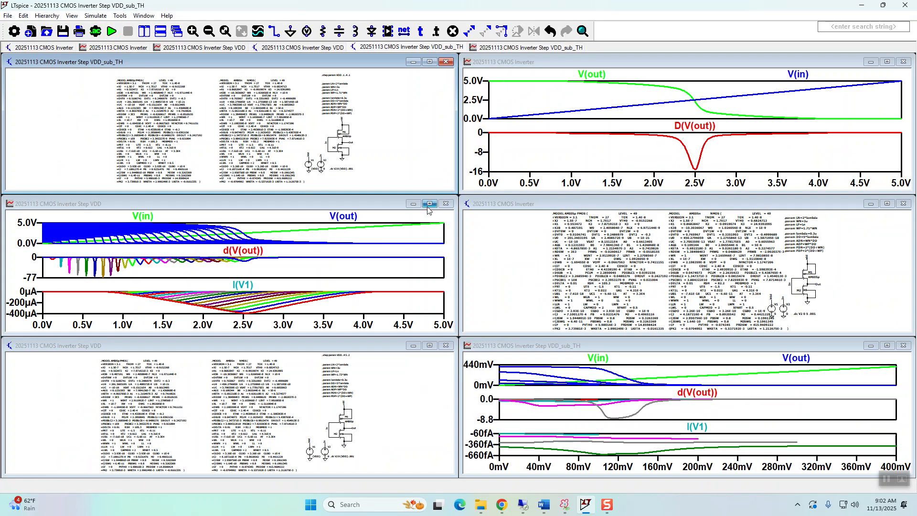
click(888, 345)
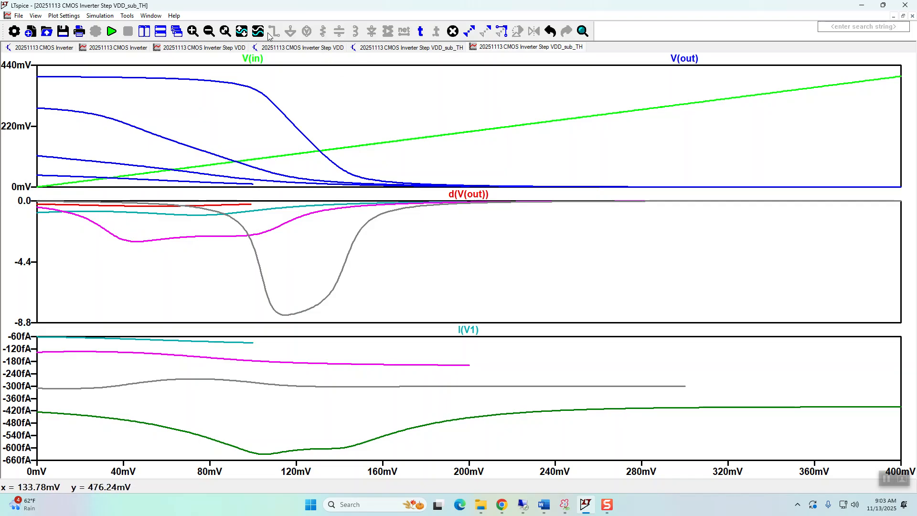
Zoom in on the d(V(out)) curves over the 0–150 mV input range and restore the full view.
click(193, 31)
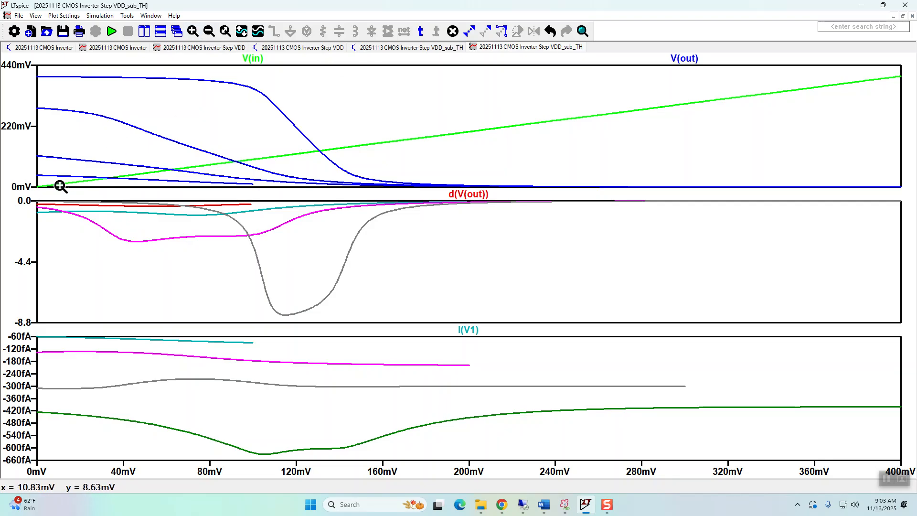
drag(26, 194, 359, 270)
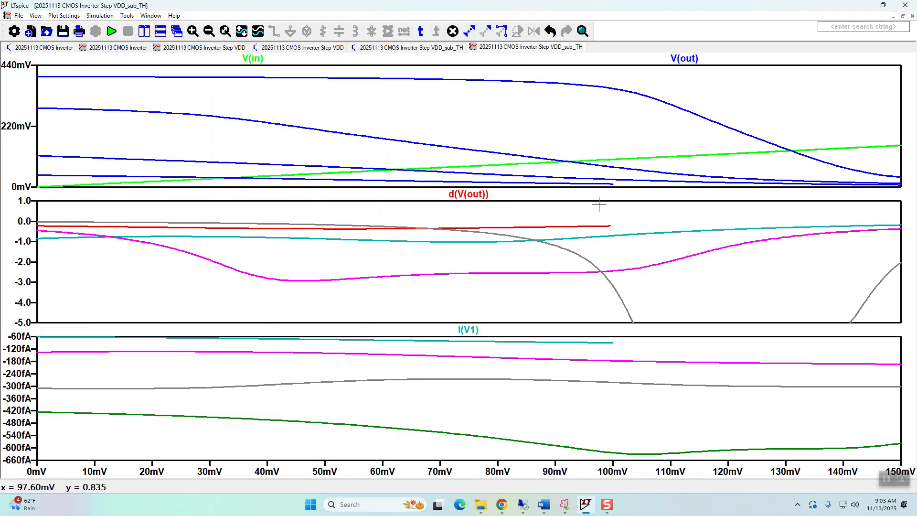
key(space)
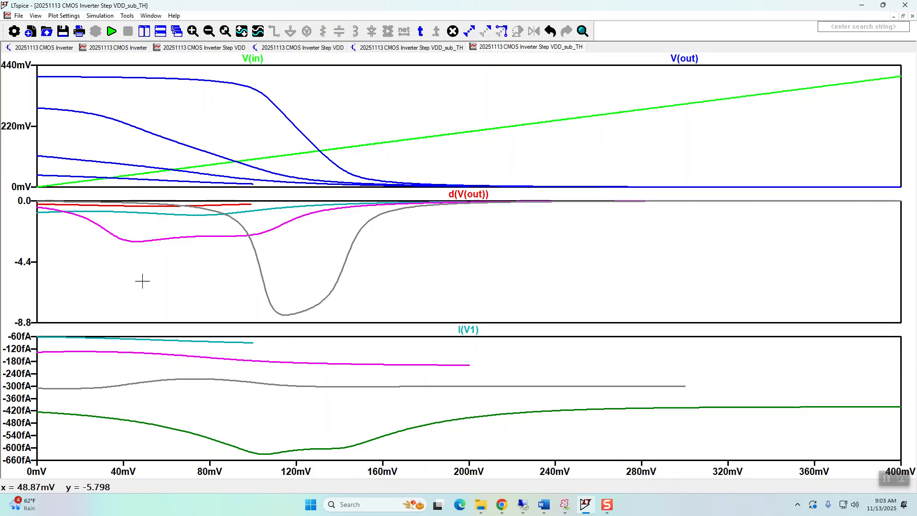
Inspect the lowest I(V1) curves over 0–70 mV, then the d(V(out)) curves over 0–110 mV.
drag(26, 332, 180, 368)
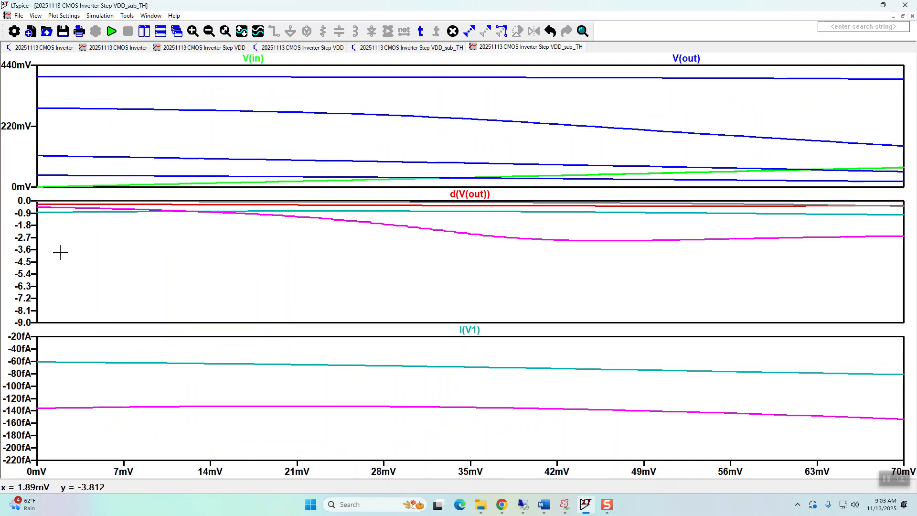
key(ctrl+b)
drag(20, 190, 270, 244)
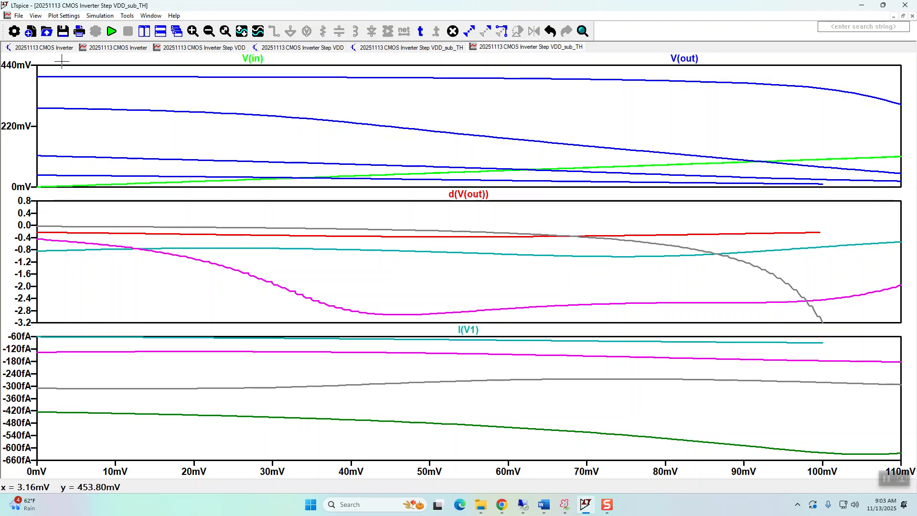
In the CMOS Inverter Step VDD_sub_TH schematic, set the WP parameter to 6*WN.
click(280, 49)
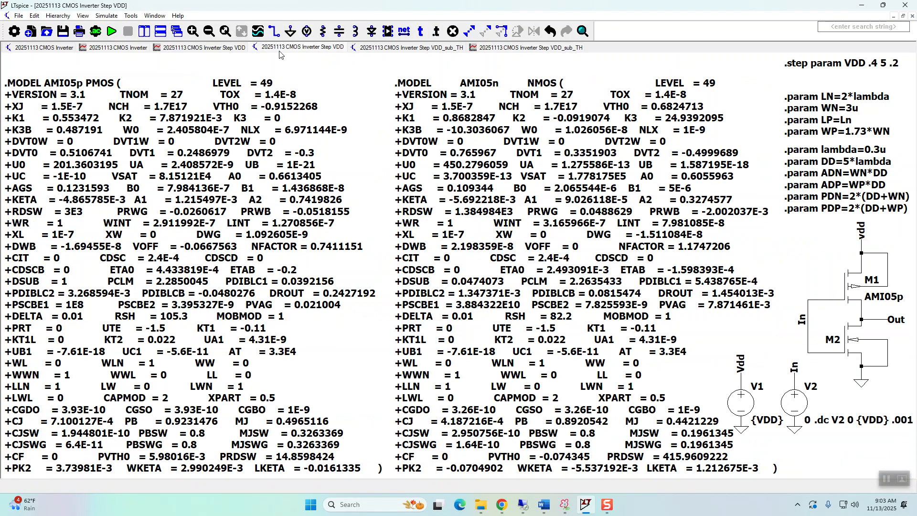
click(381, 49)
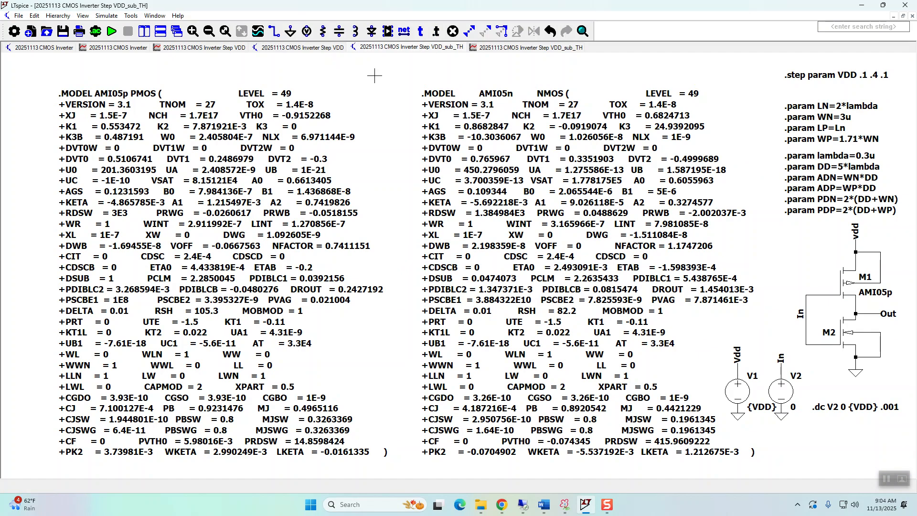
right_click(803, 141)
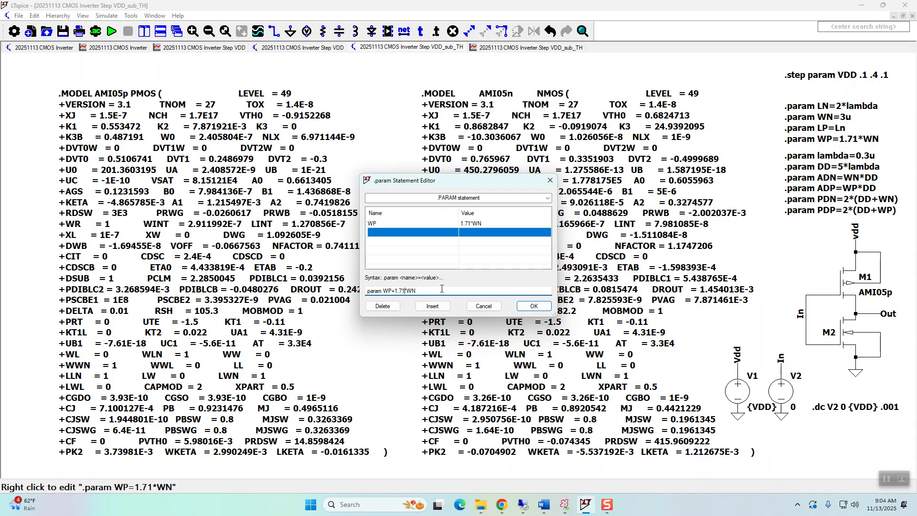
key(BackSpace)
key(BackSpace)
key(BackSpace)
key(BackSpace)
text(6)
click(533, 308)
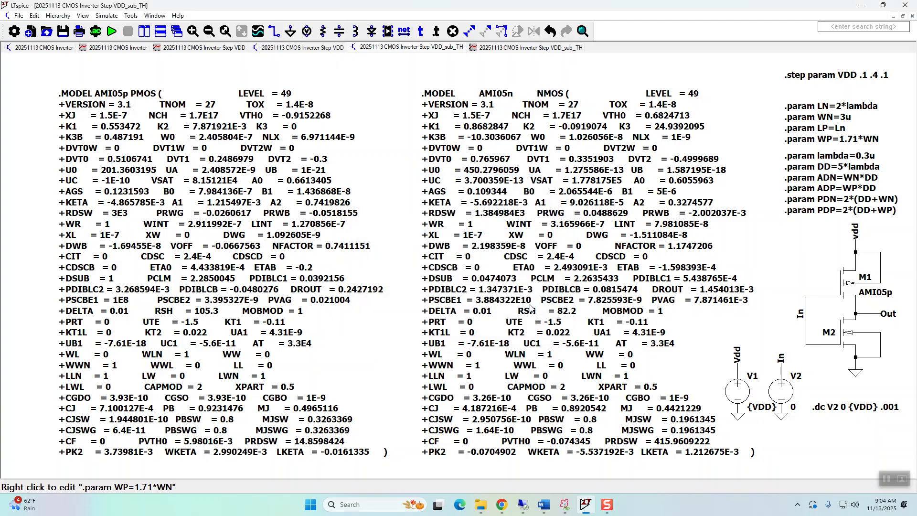
Run the VDD_sub_TH simulation, maximize its waveform window and zoom in on the d(V(out)) curves over 0–150 mV.
click(111, 32)
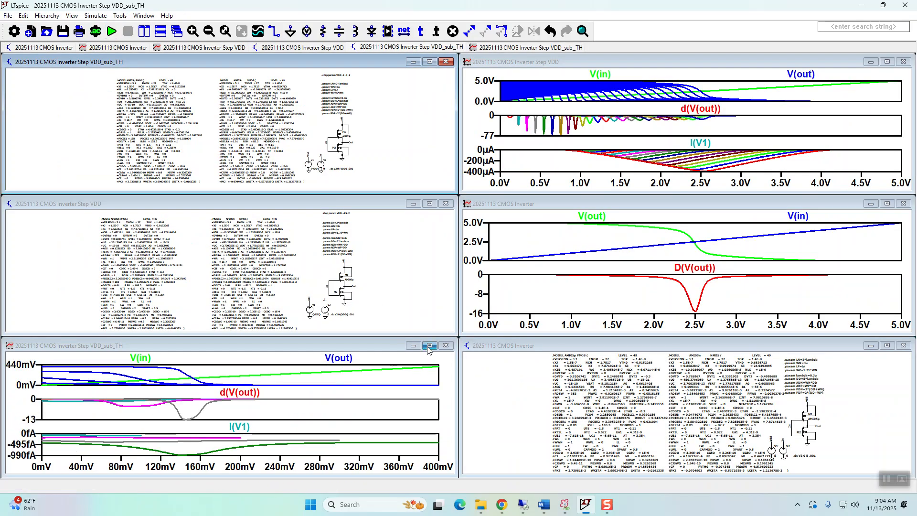
click(425, 345)
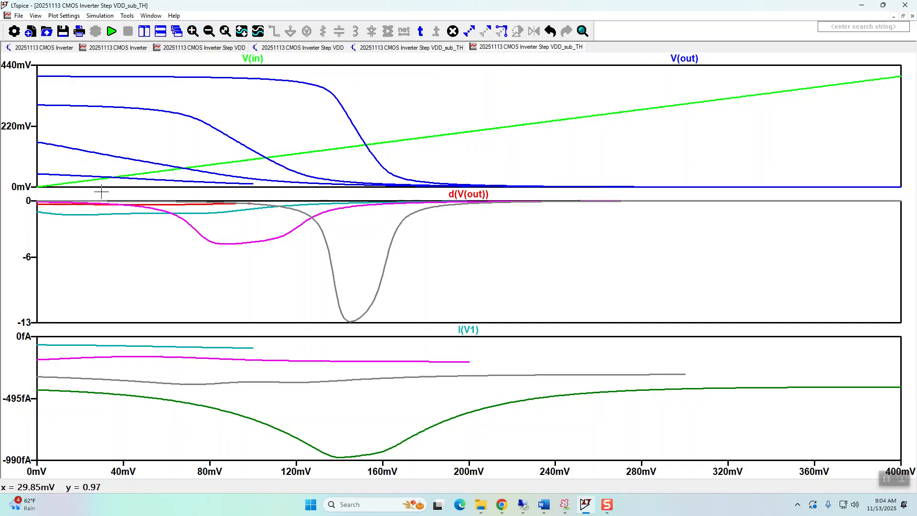
click(192, 31)
drag(37, 193, 359, 232)
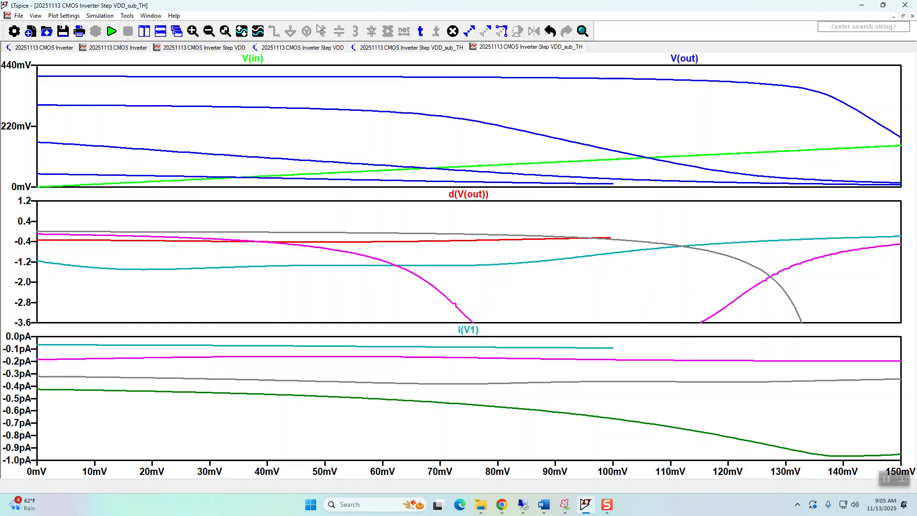
Change the WP parameter in the VDD_sub_TH schematic to 12*WN.
click(437, 47)
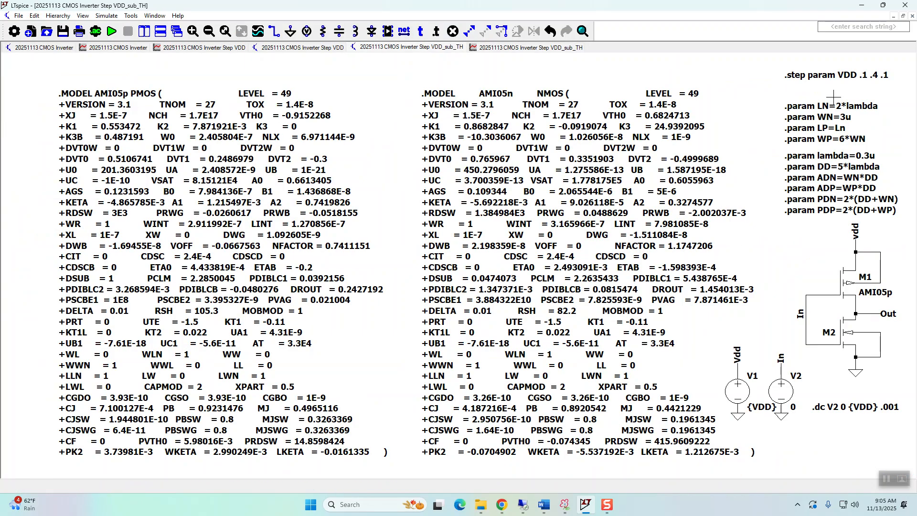
right_click(820, 137)
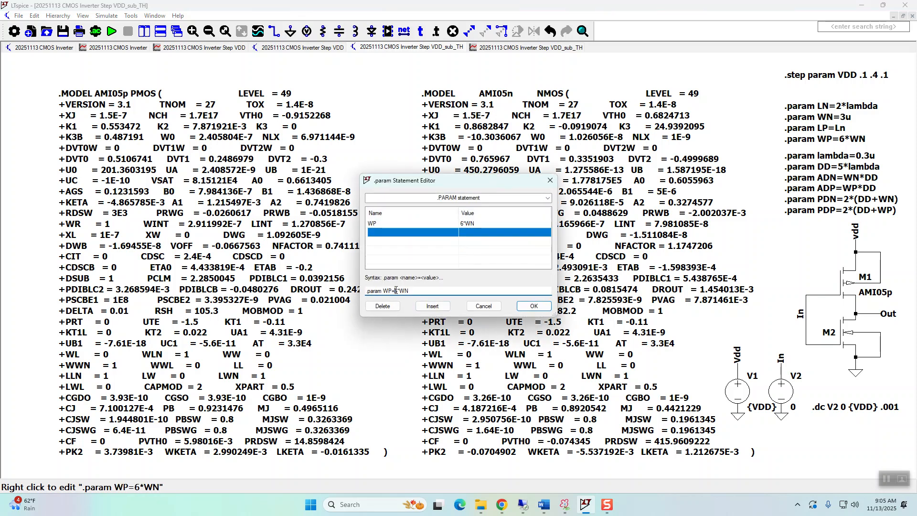
key(BackSpace)
text(12)
click(537, 308)
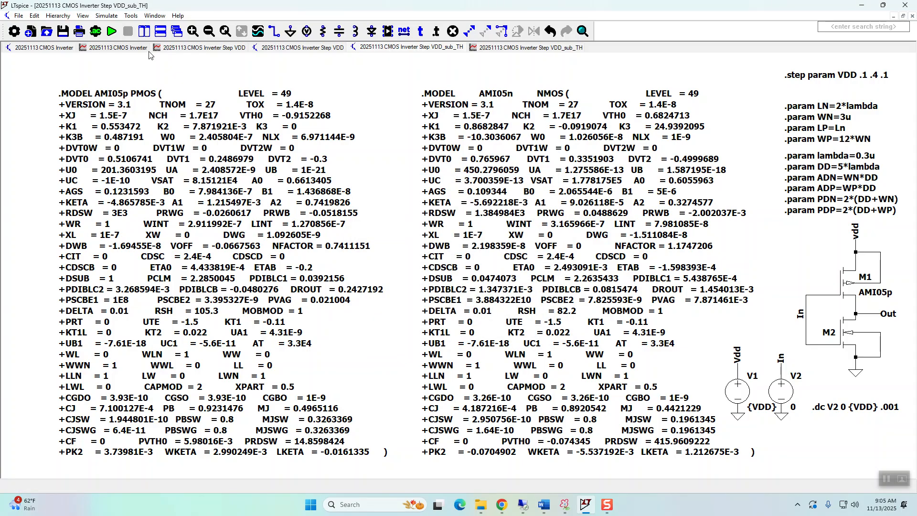
Rerun the VDD_sub_TH simulation and inspect the d(V(out)) curves over 0–130 mV in the maximized waveform window, restoring the full view.
click(112, 31)
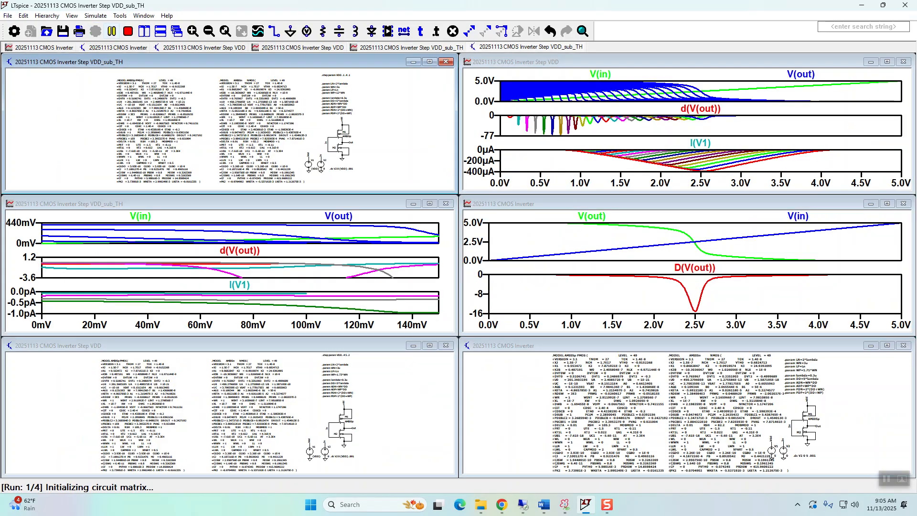
click(430, 204)
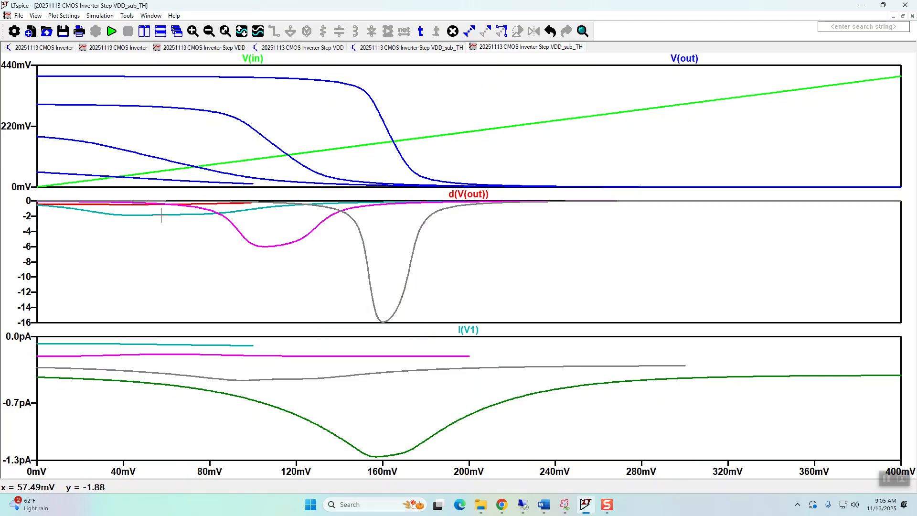
click(192, 31)
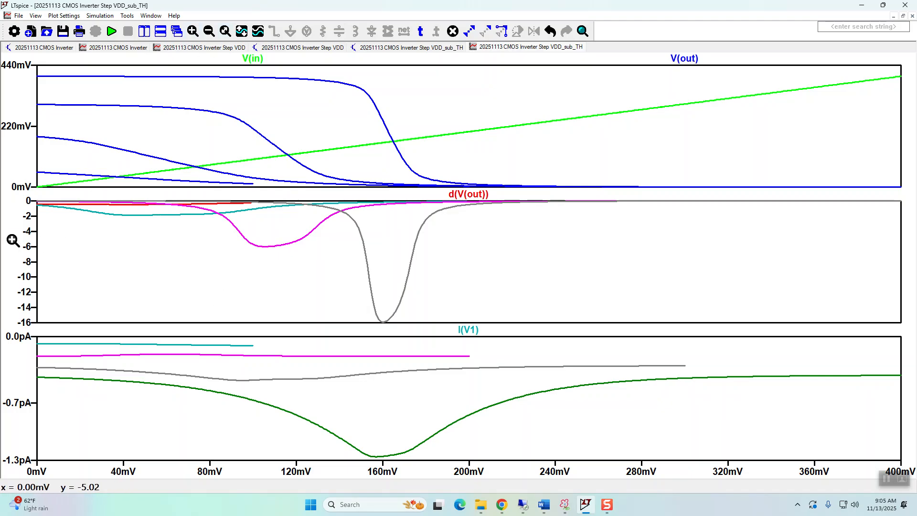
drag(23, 188, 297, 231)
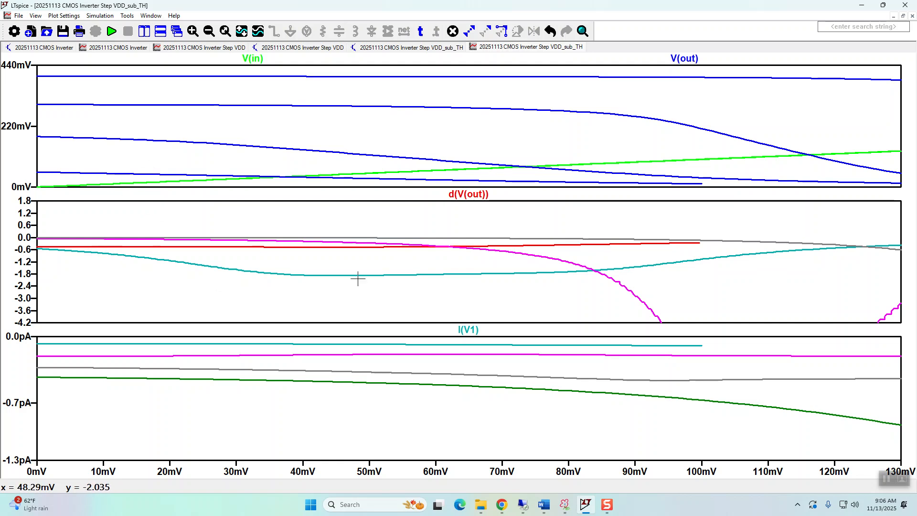
key(ctrl+e)
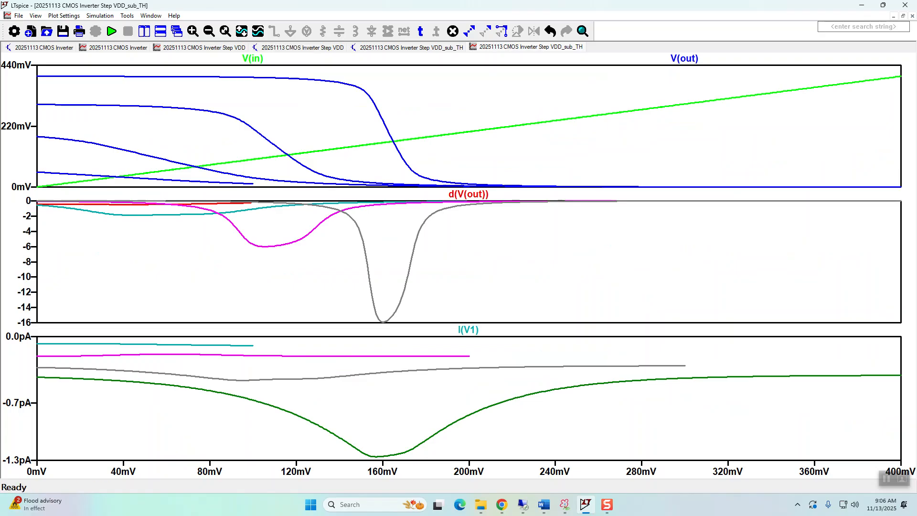
Undo the last two WP parameter changes in the VDD_sub_TH schematic.
click(431, 47)
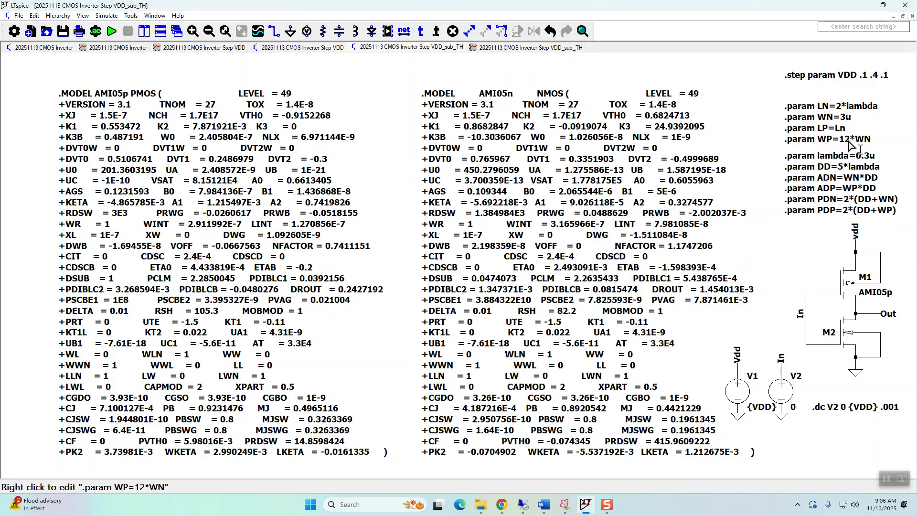
click(552, 31)
click(551, 31)
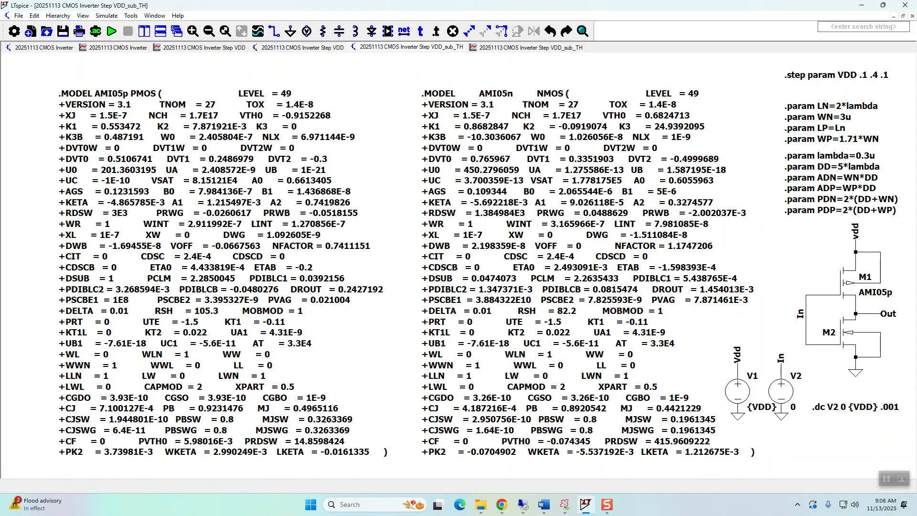
Review the schematics and waveforms of the basic CMOS Inverter and the CMOS Inverter Step VDD circuit.
click(29, 49)
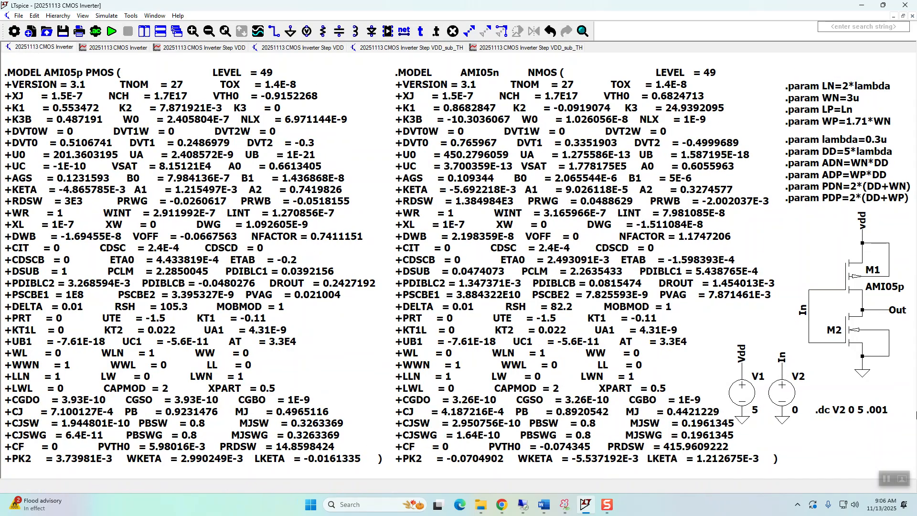
click(121, 46)
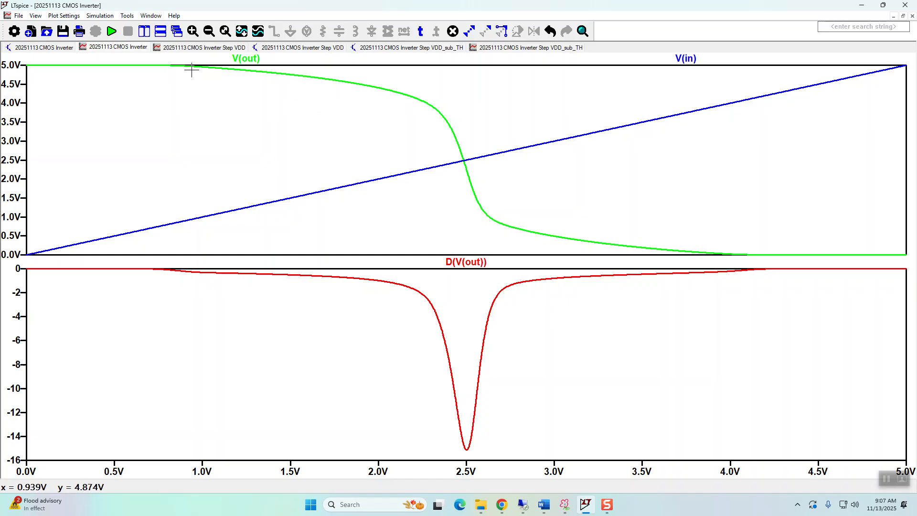
click(283, 48)
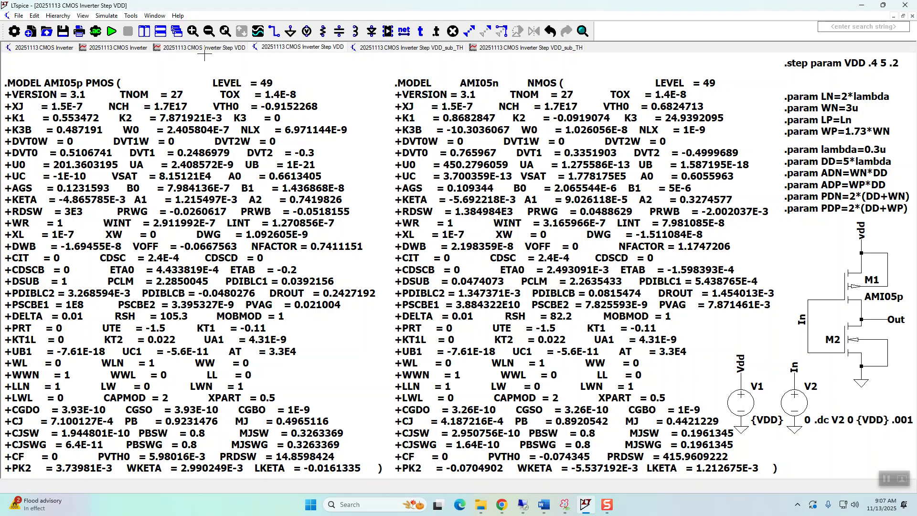
click(192, 47)
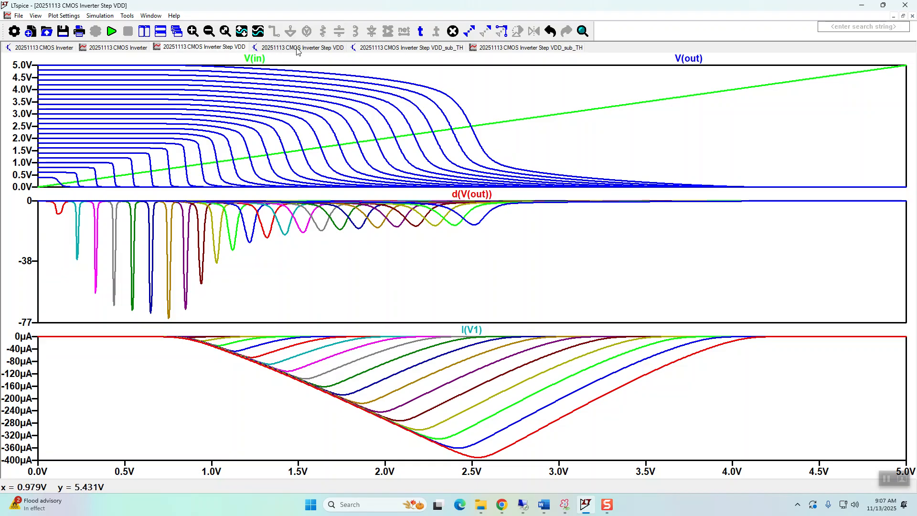
Rerun the VDD_sub_TH simulation with WP at 1.71*WN and return to the CMOS Inverter Step VDD schematic.
click(405, 49)
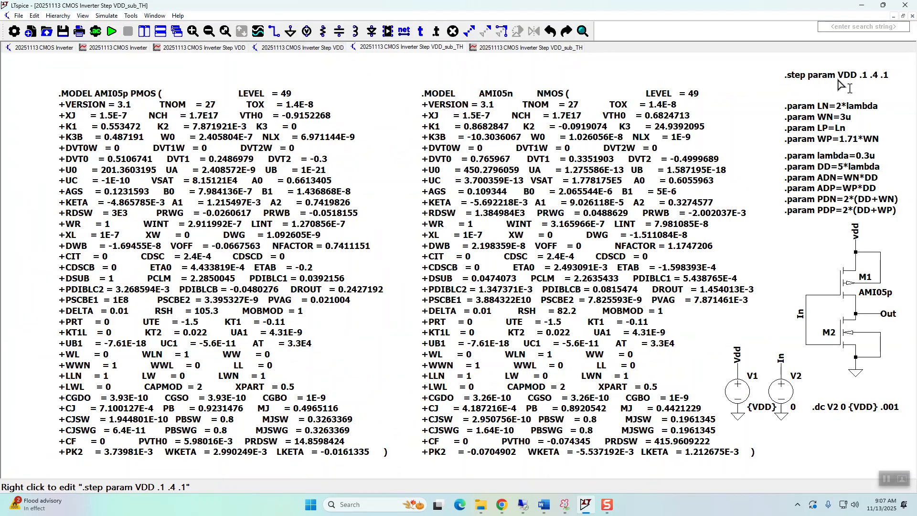
click(513, 48)
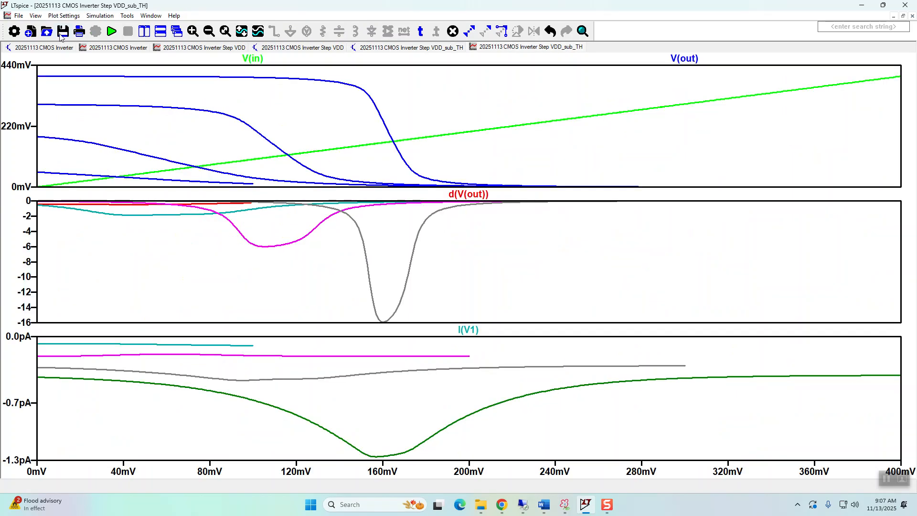
click(112, 30)
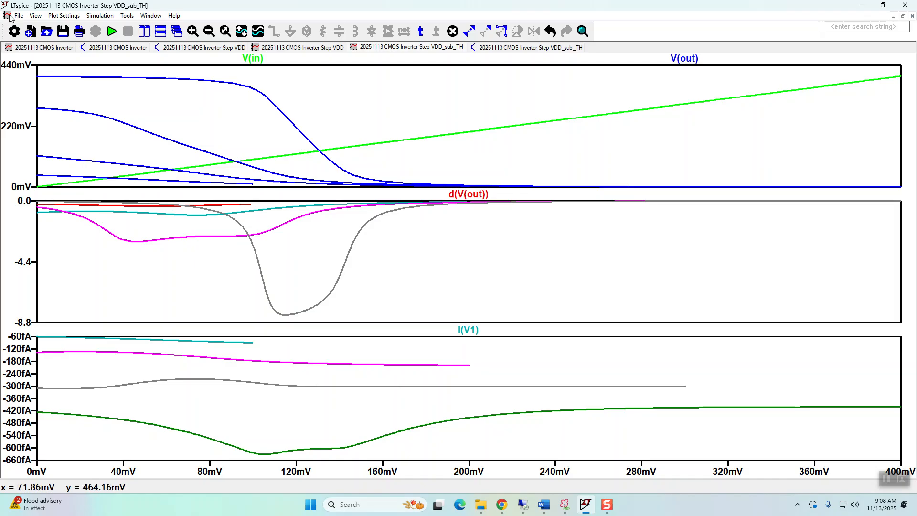
click(189, 47)
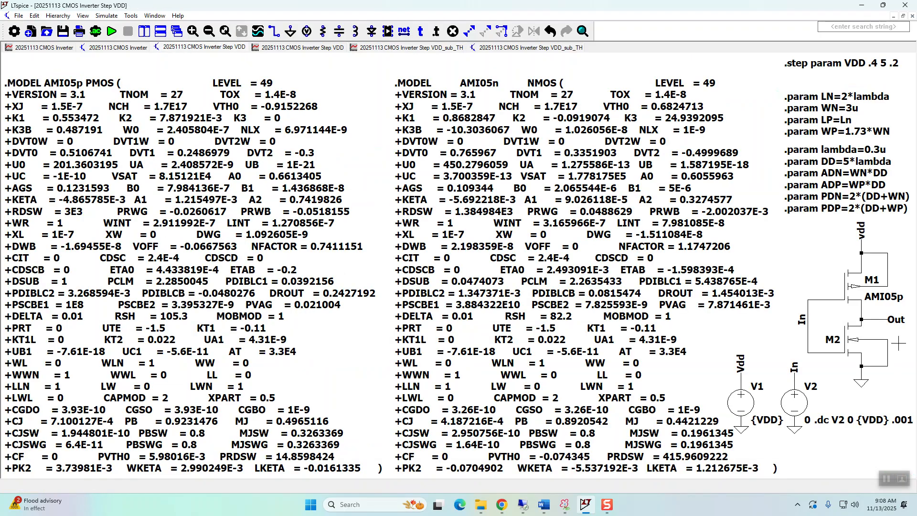